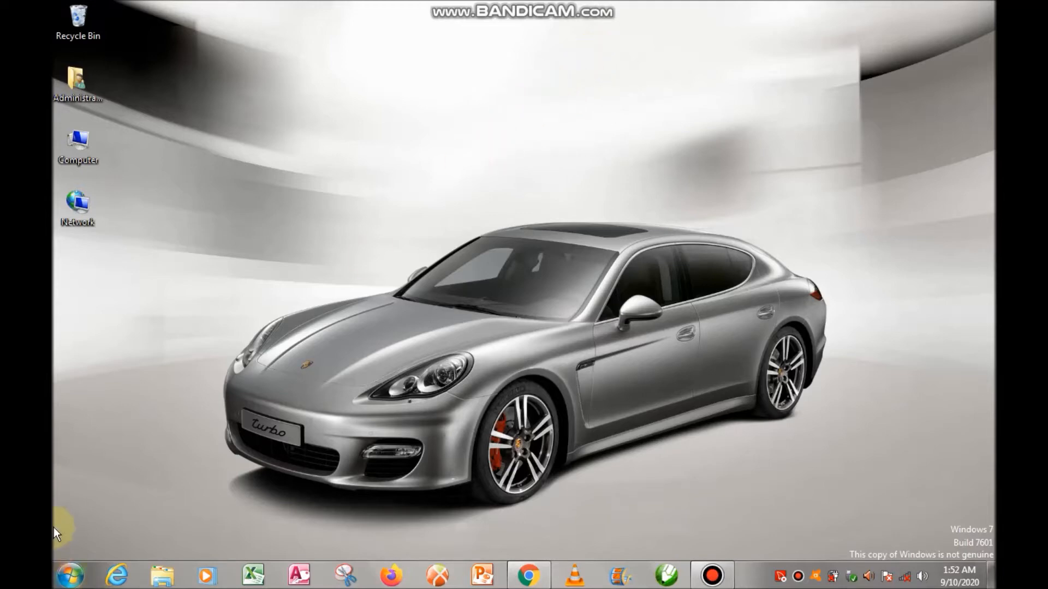
Open the Temp folder with the Run command %temp% and maximize its window
click(67, 580)
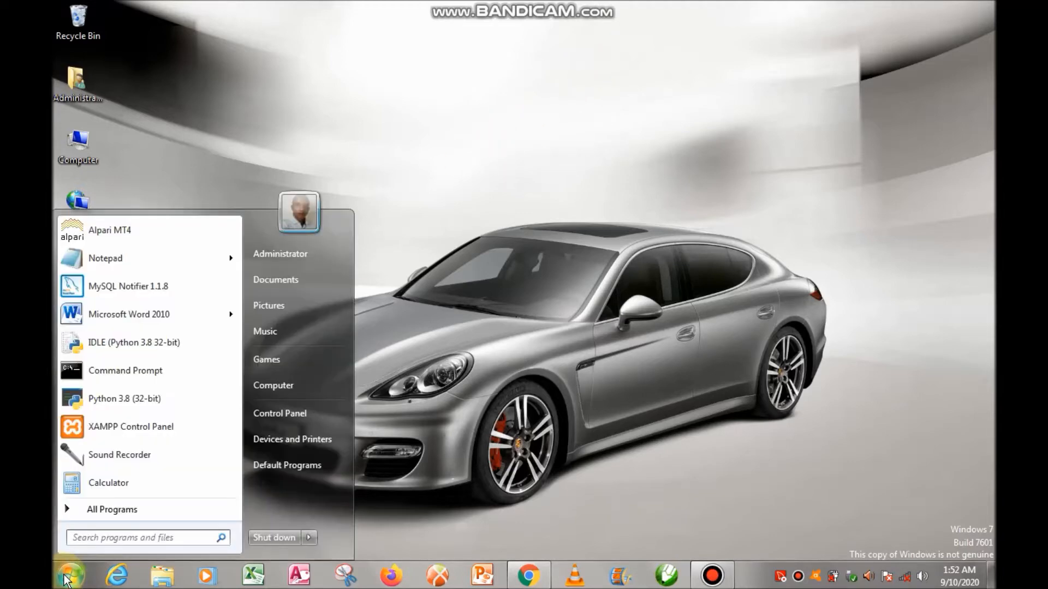
click(161, 543)
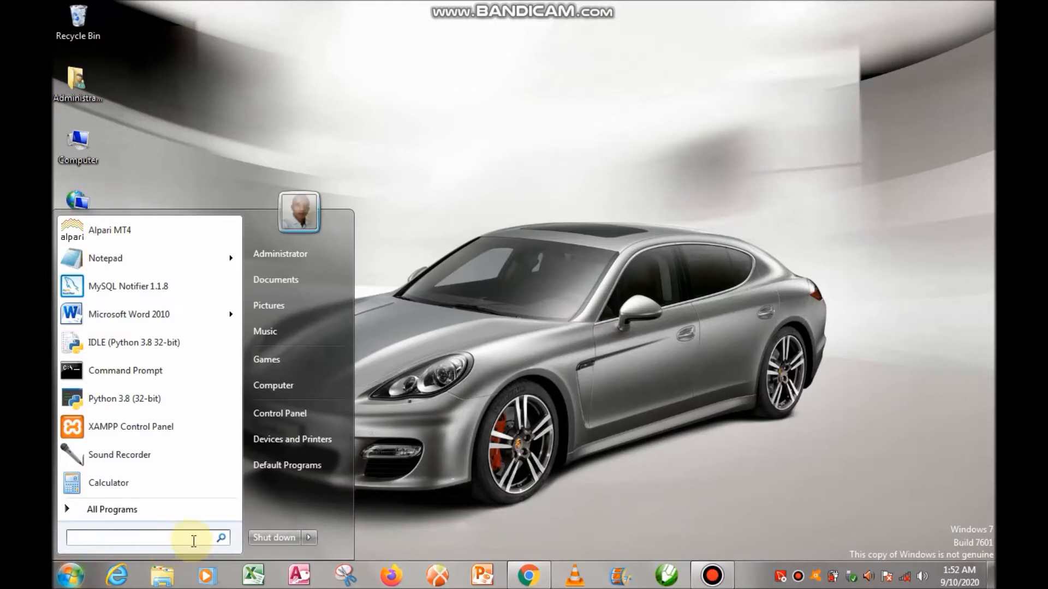
text(run)
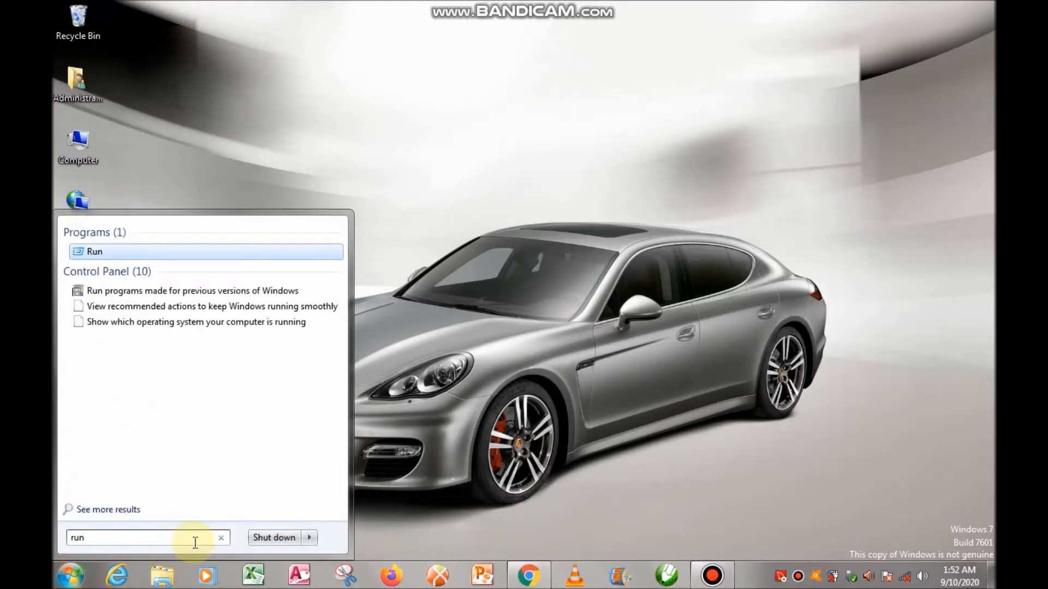
click(116, 253)
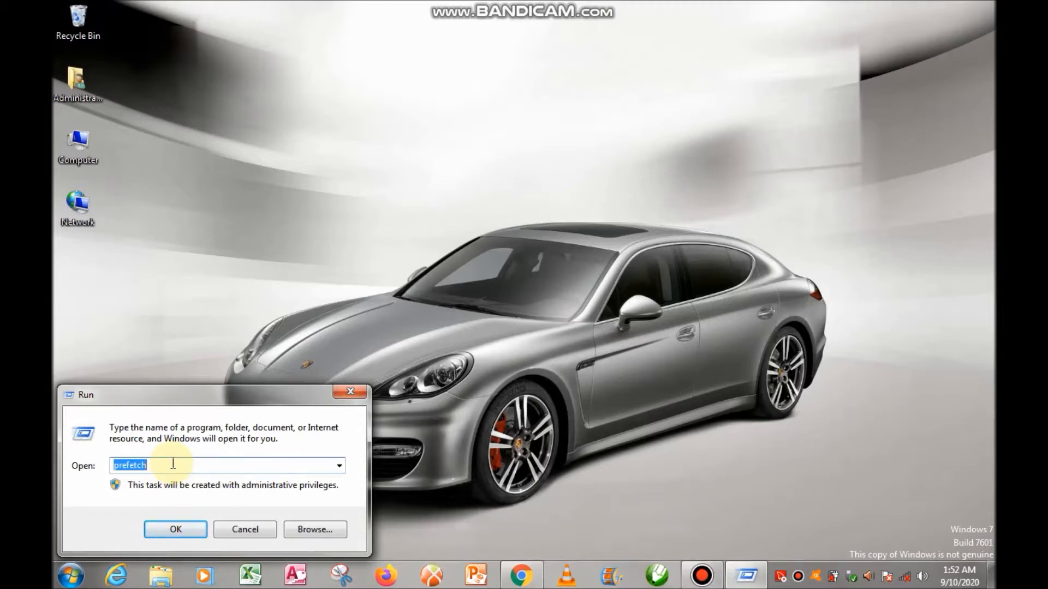
text(%)
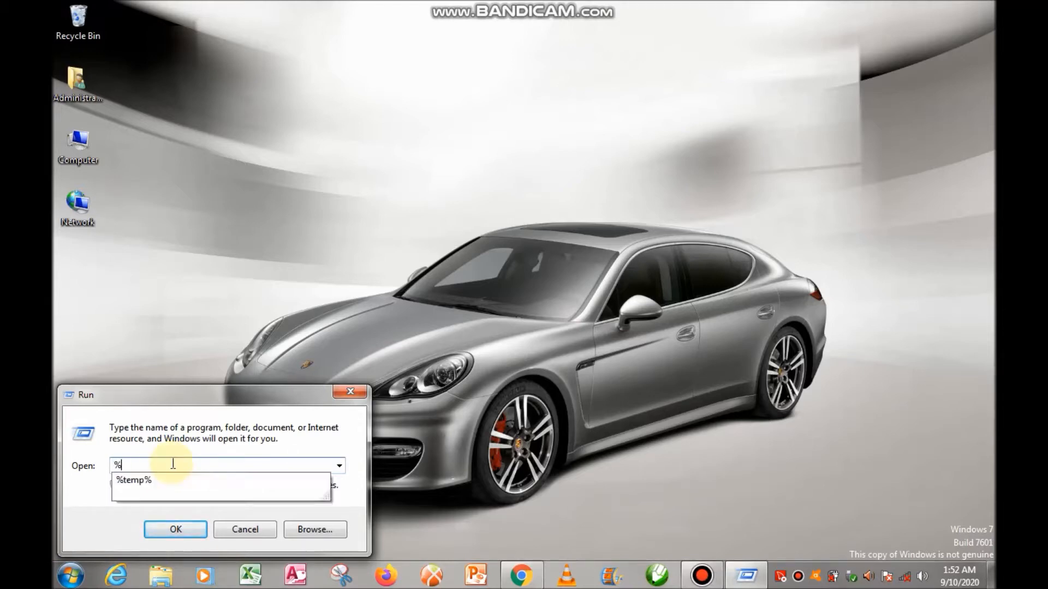
text(tem)
click(139, 482)
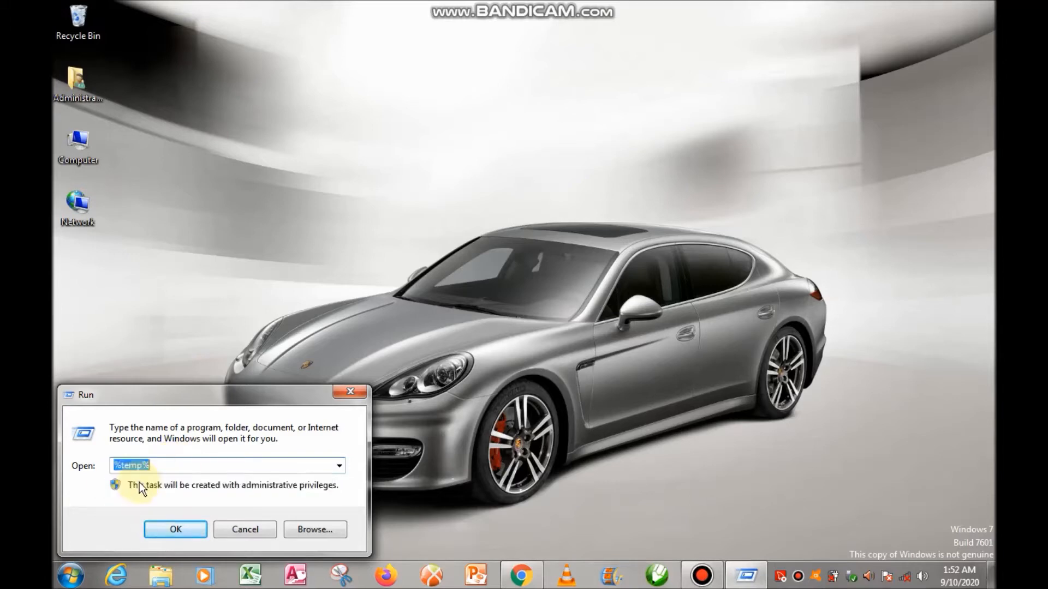
click(177, 533)
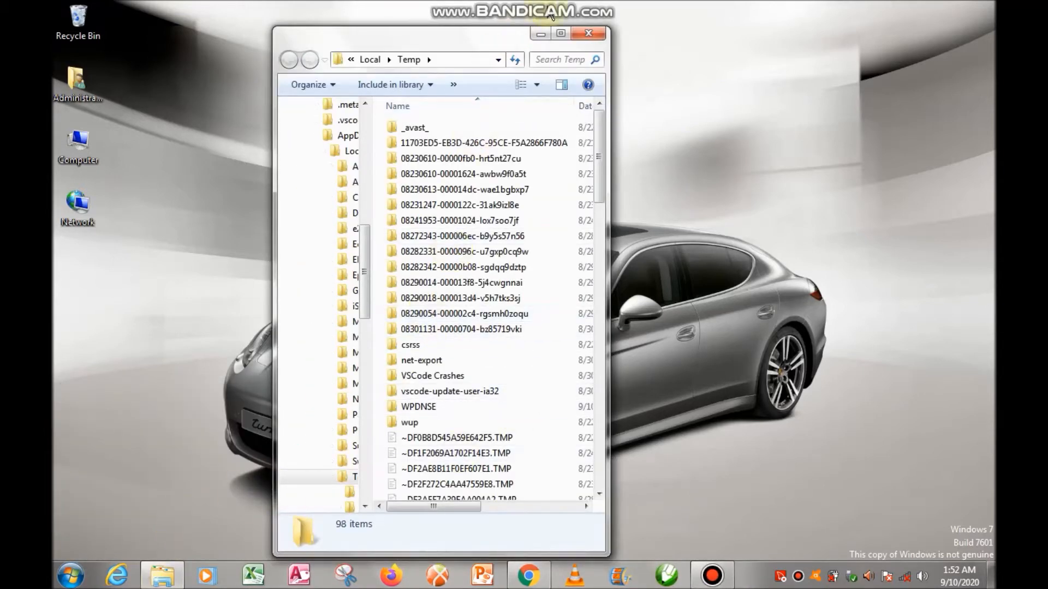
click(561, 33)
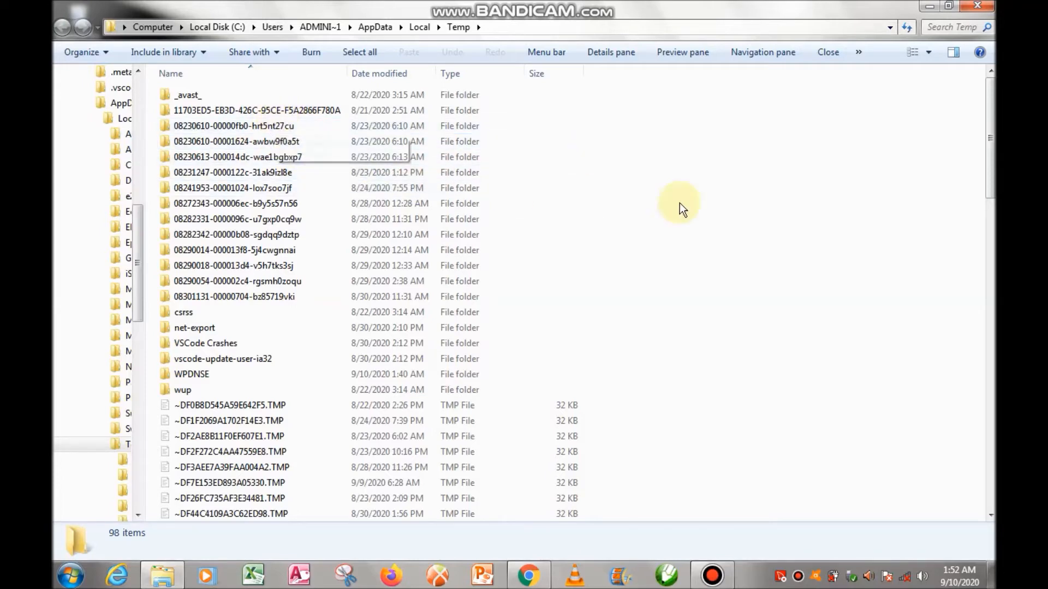
Delete all items in the Temp folder to the Recycle Bin, skipping files in use, and close the folder window
drag(988, 180, 988, 492)
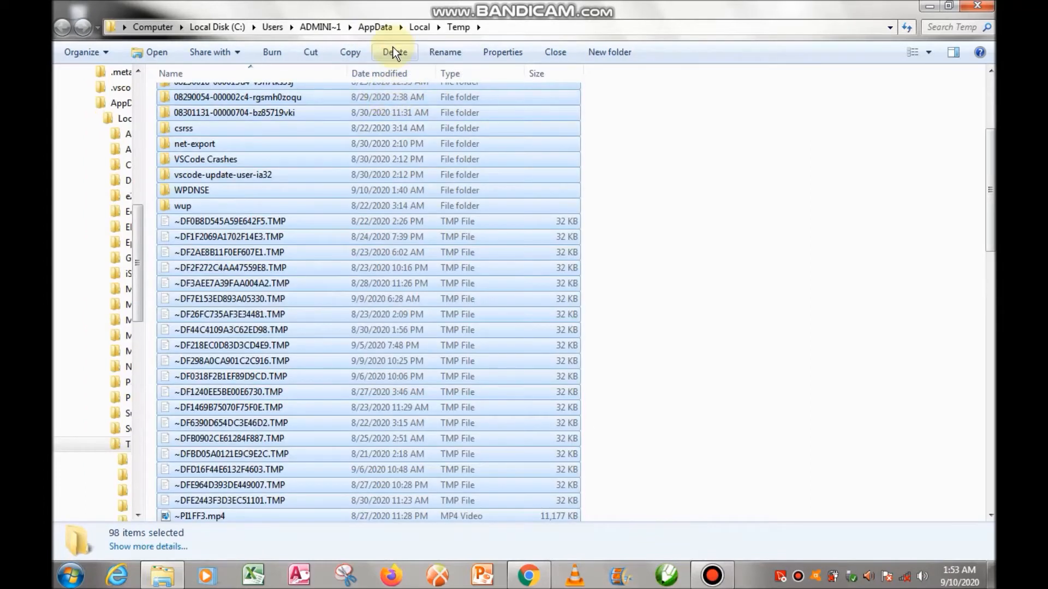
click(399, 50)
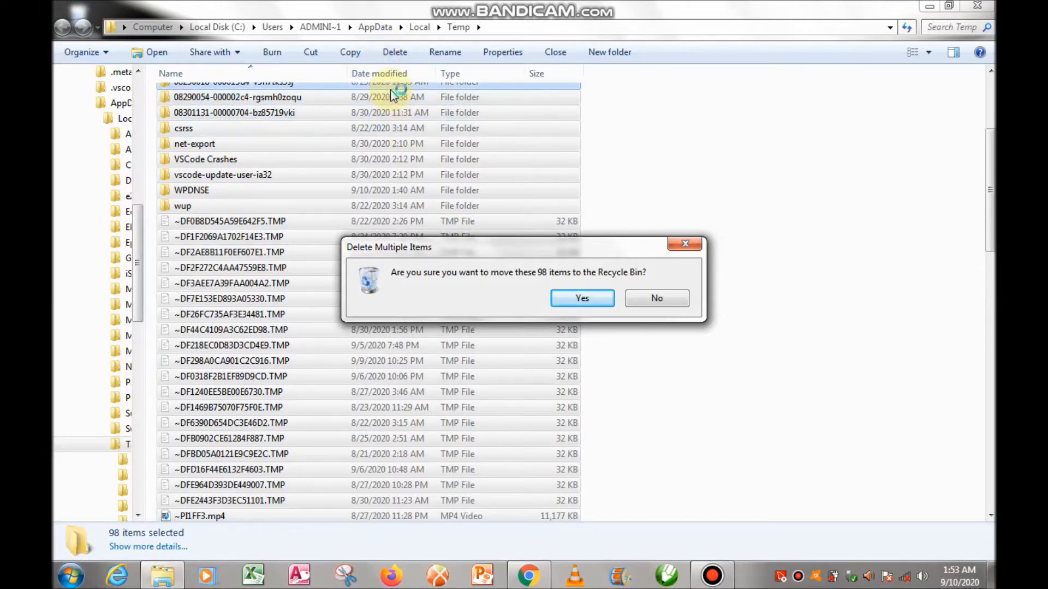
click(591, 297)
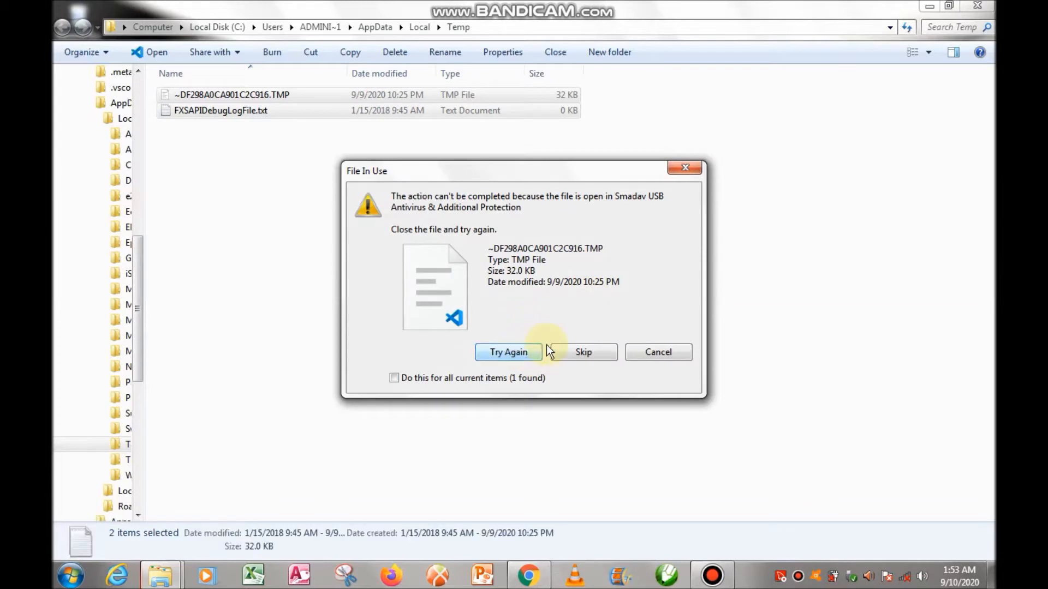
click(585, 354)
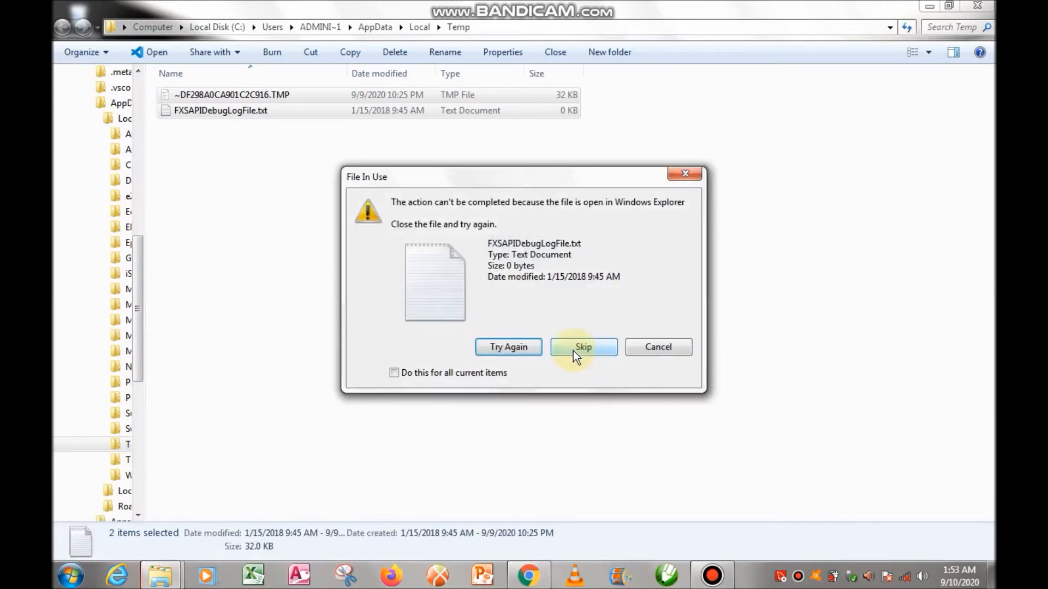
click(506, 345)
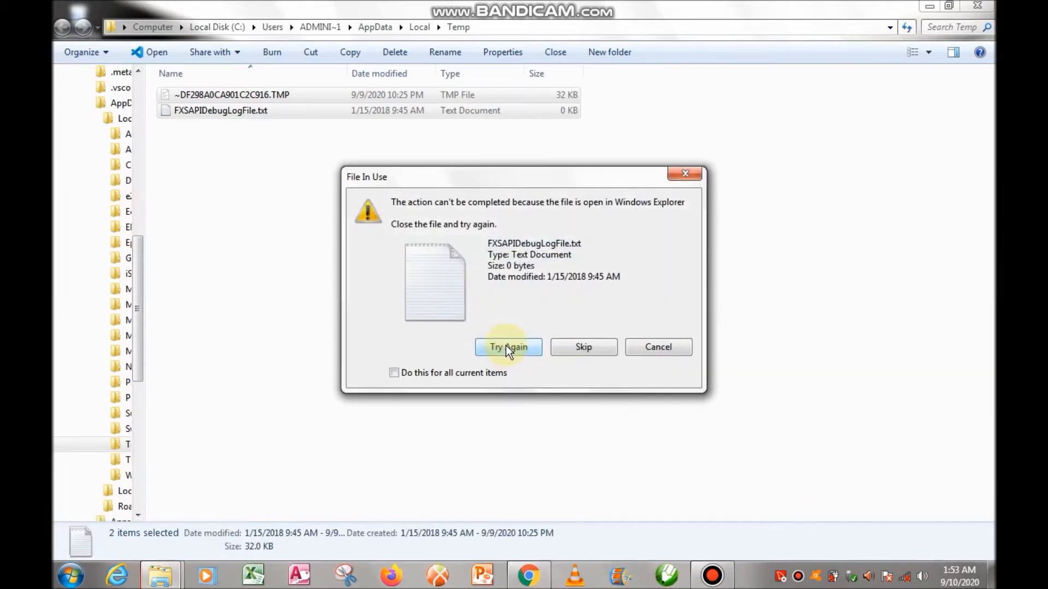
click(591, 344)
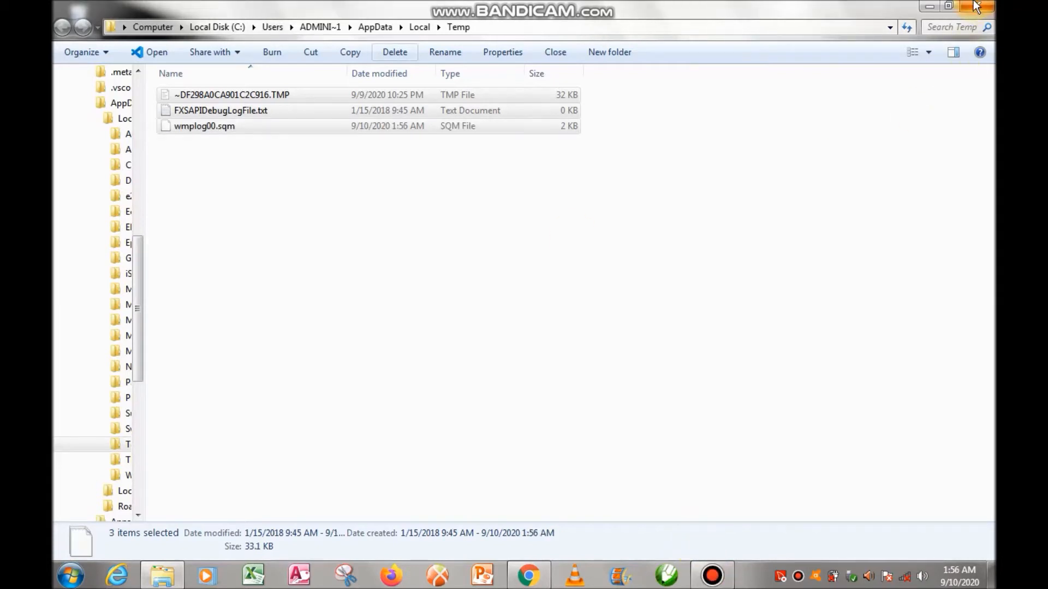
click(975, 7)
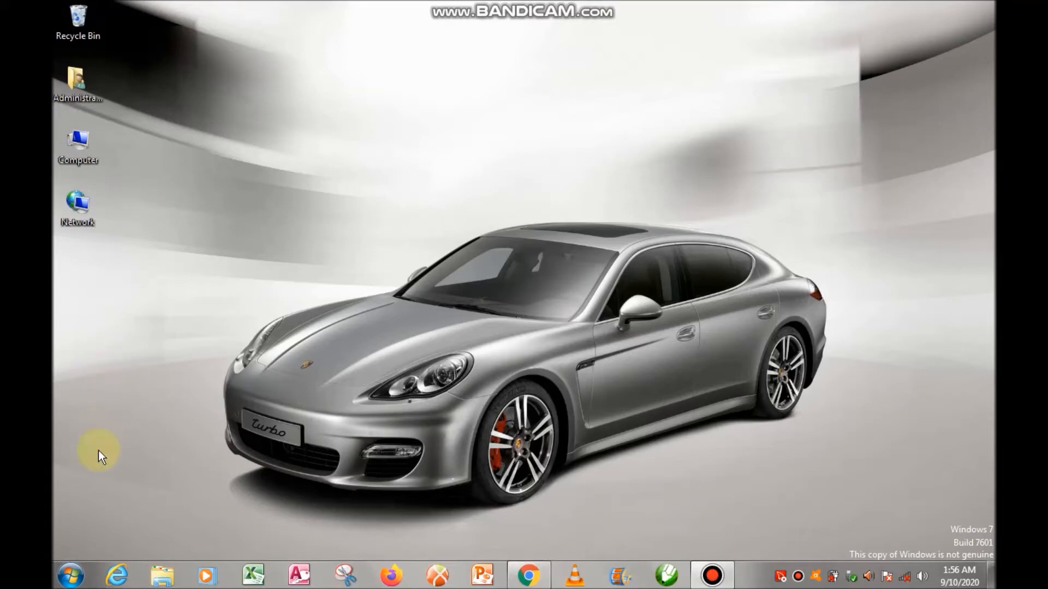
Open the Windows Prefetch folder with the Run command prefetch
click(71, 576)
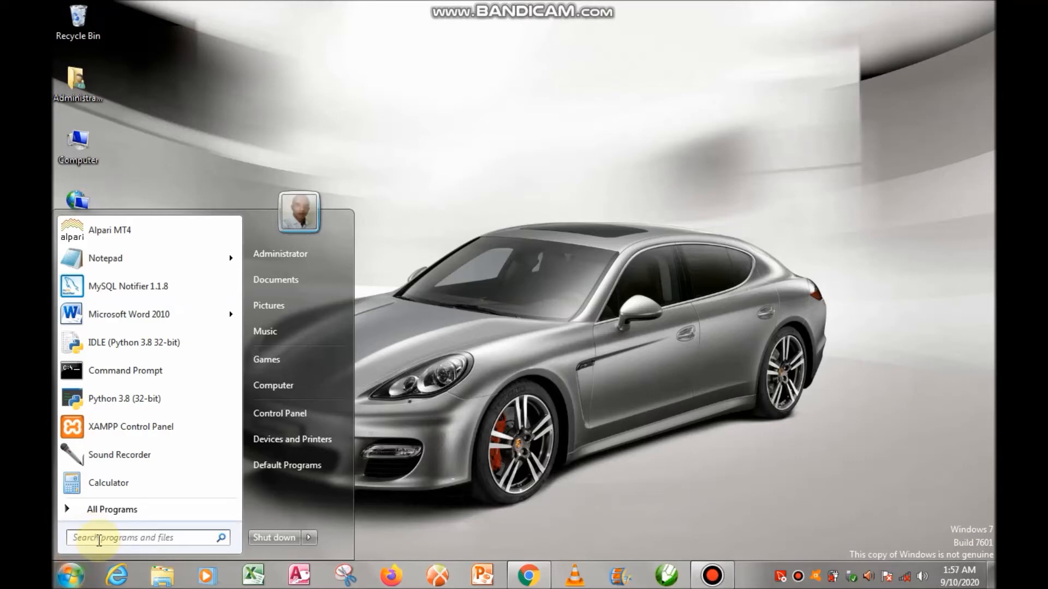
text(run)
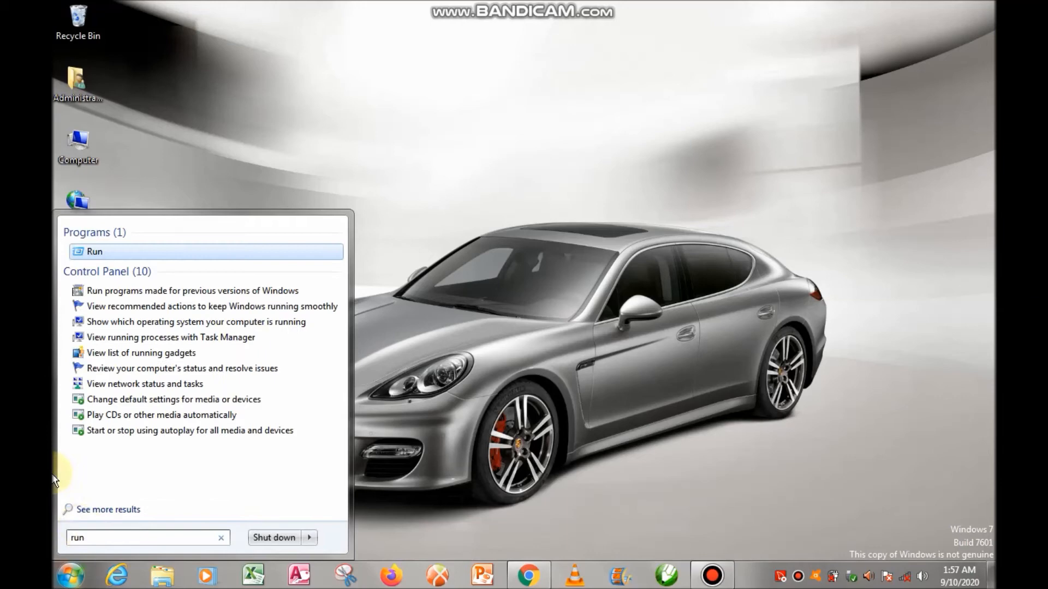
click(154, 252)
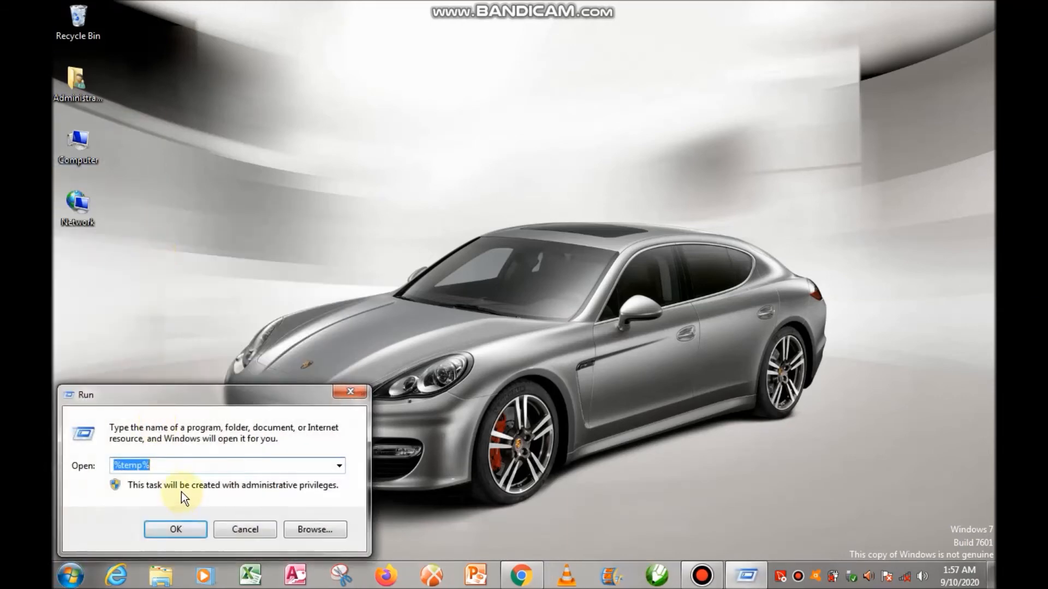
click(159, 465)
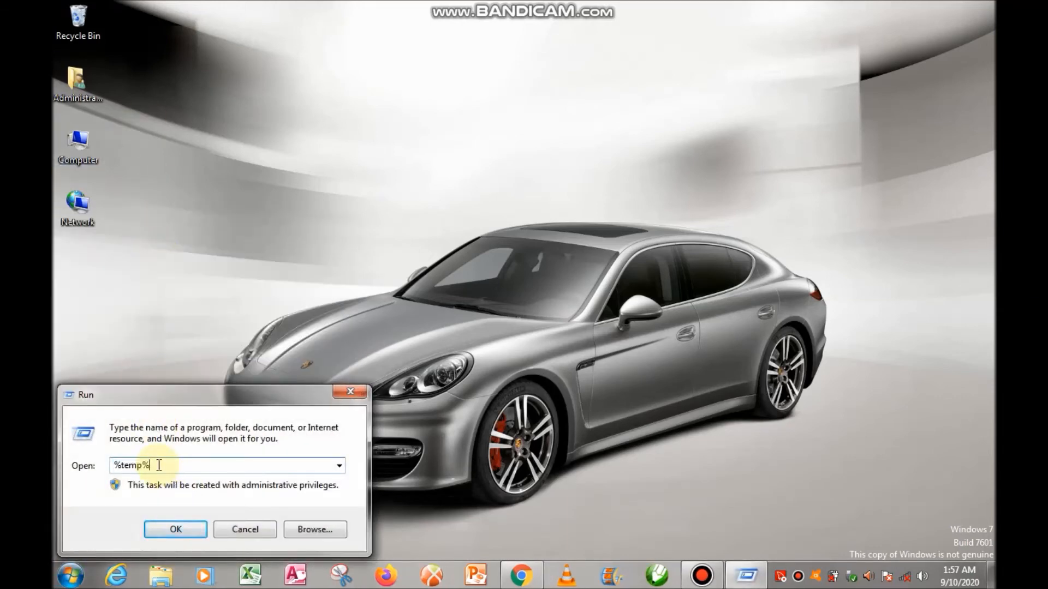
key(BackSpace)
key(BackSpace)
key(BackSpace)
key(BackSpace)
key(BackSpace)
key(BackSpace)
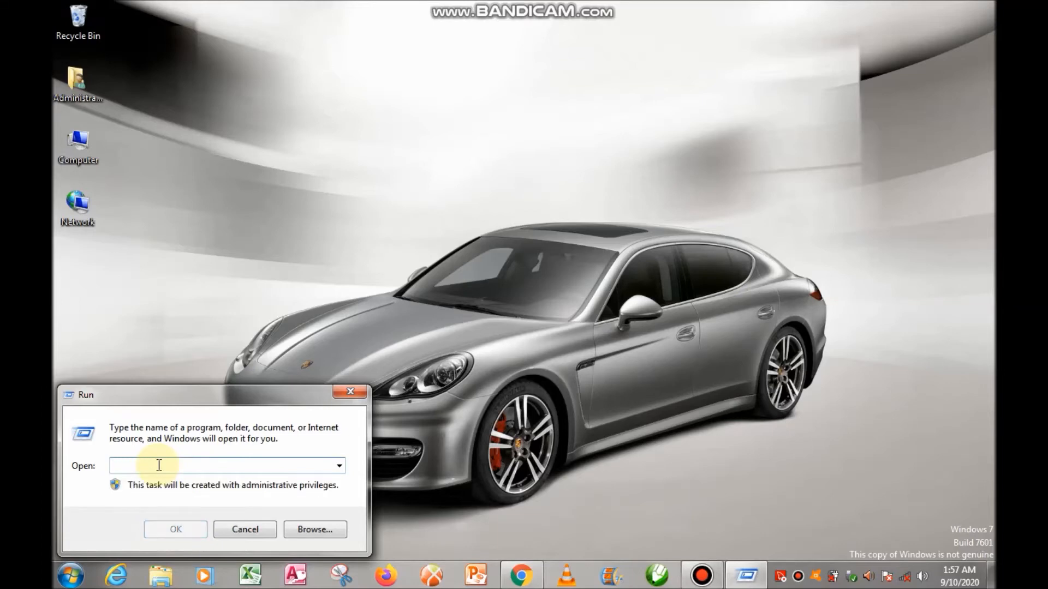
text(pre)
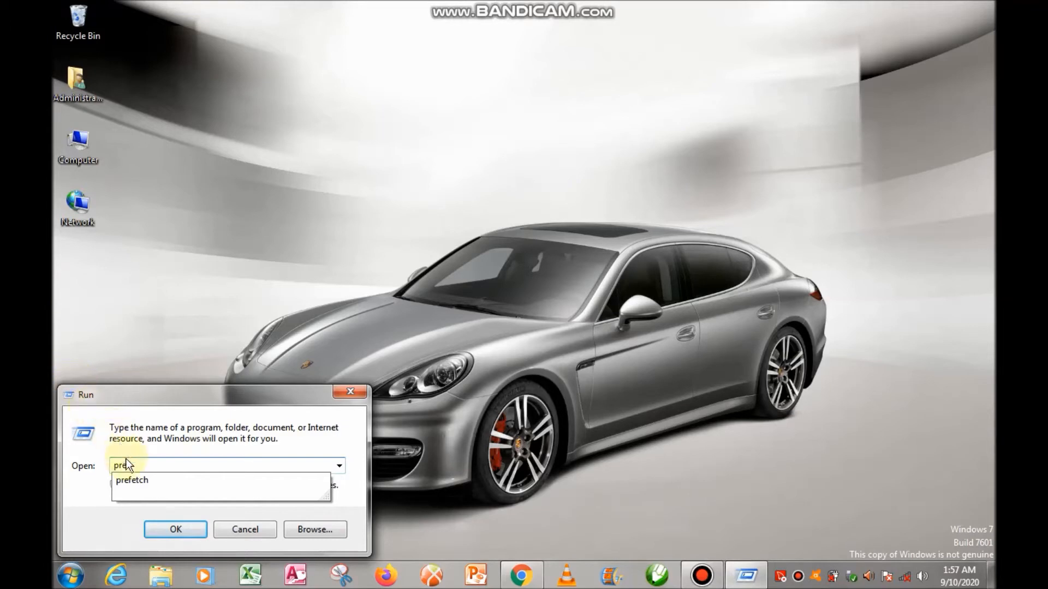
click(131, 481)
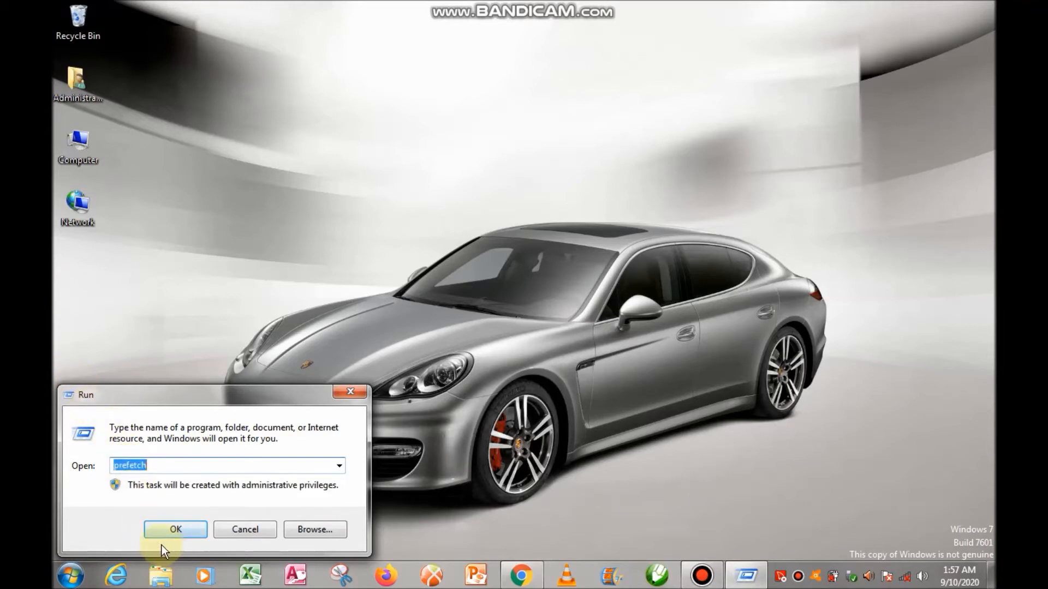
click(183, 535)
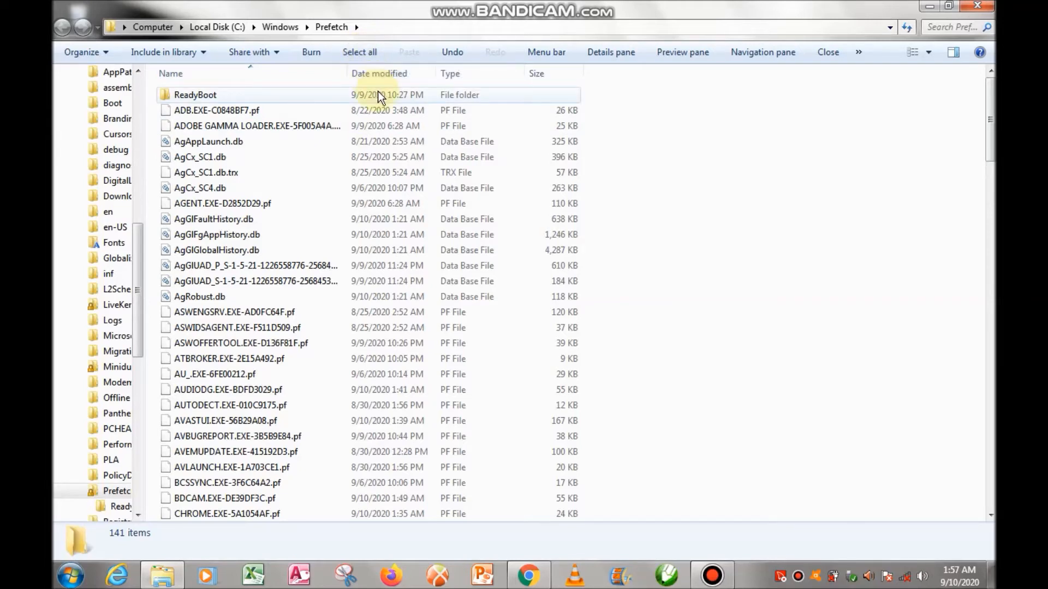
Delete all items in the Prefetch folder to the Recycle Bin and close the folder window
key(Down)
key(ctrl+a)
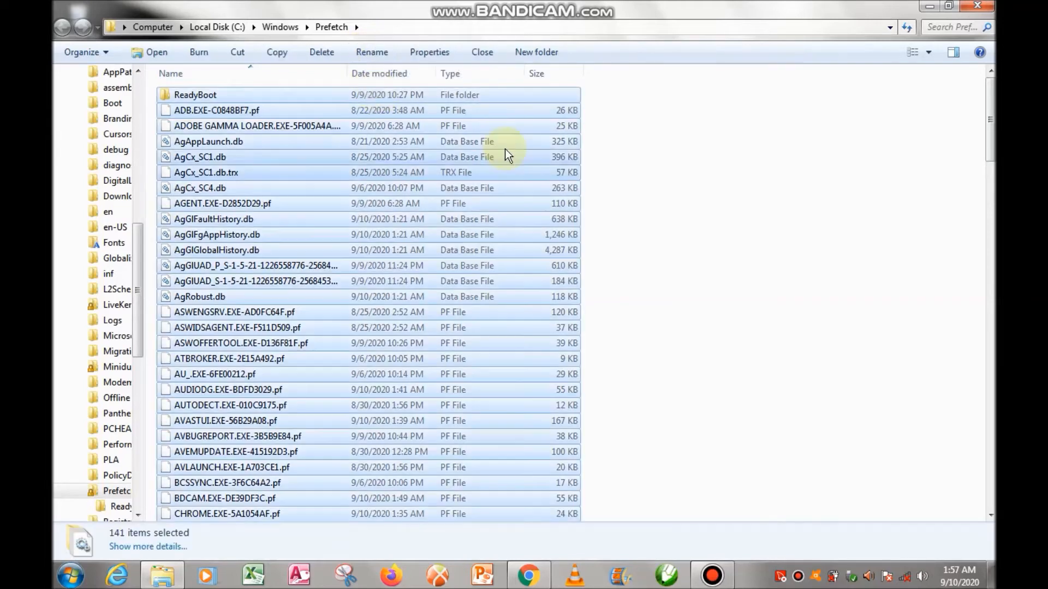
click(325, 51)
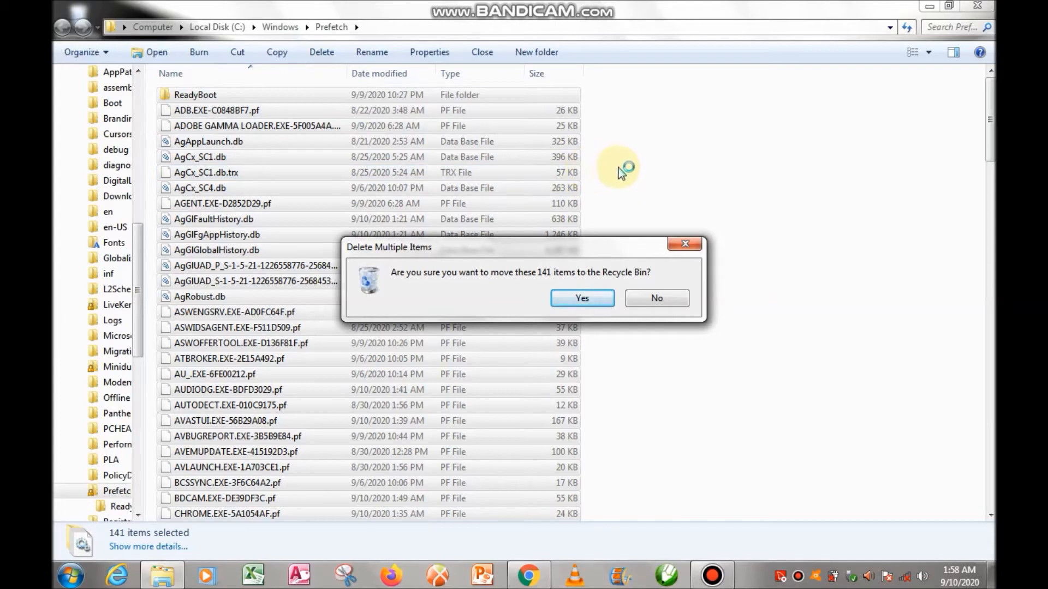
click(583, 298)
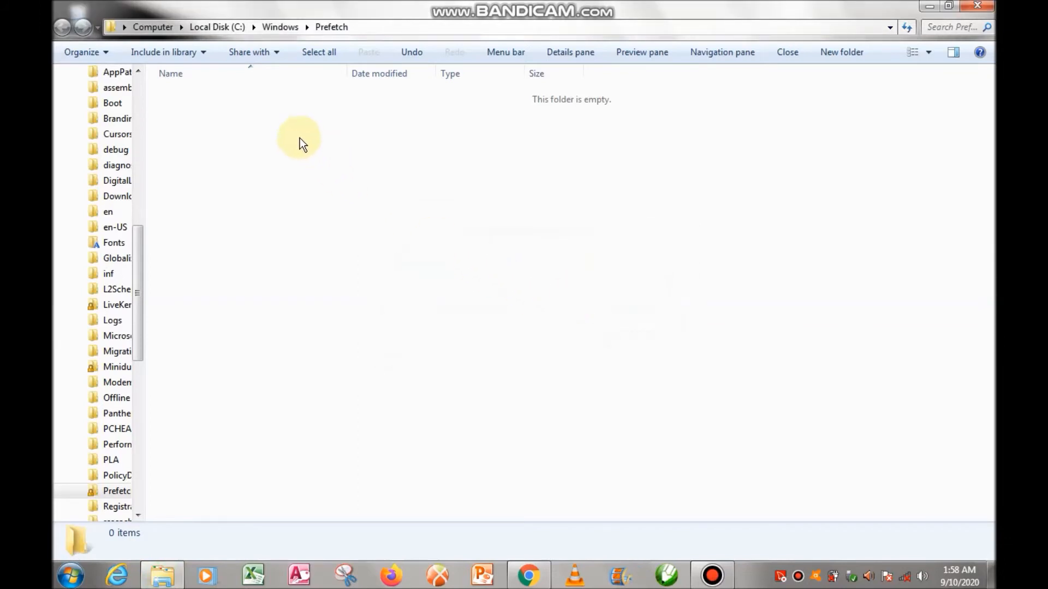
click(972, 9)
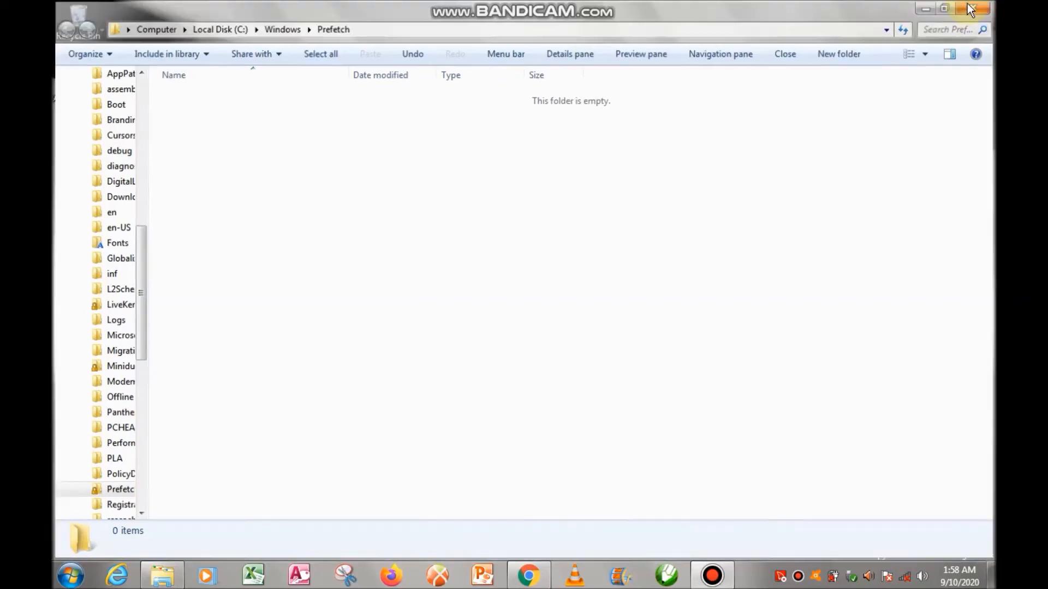
Run Disk Cleanup on drive C: and permanently delete the files in all checked categories
click(80, 580)
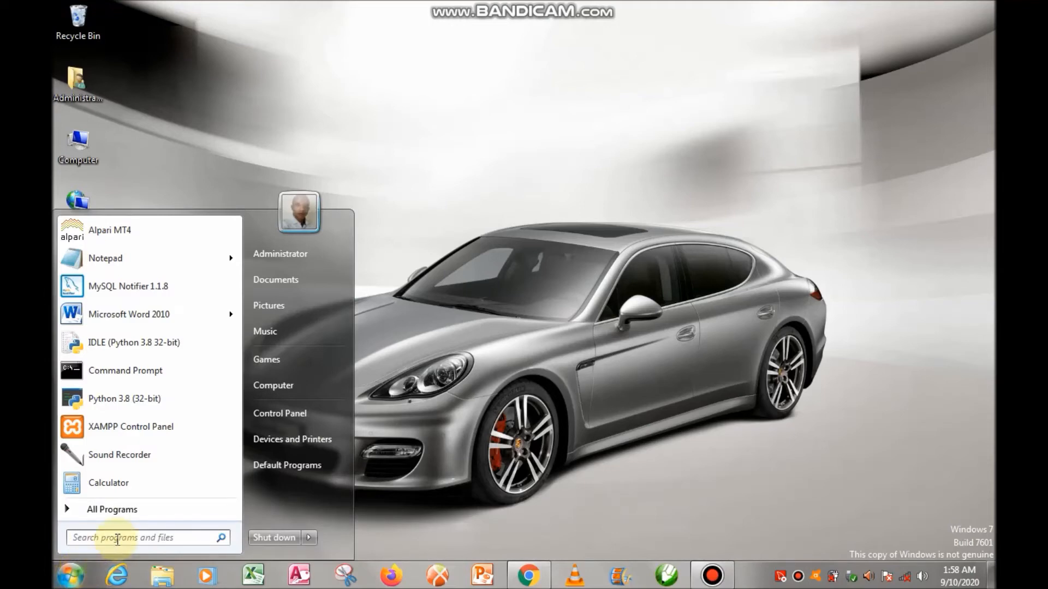
text(di)
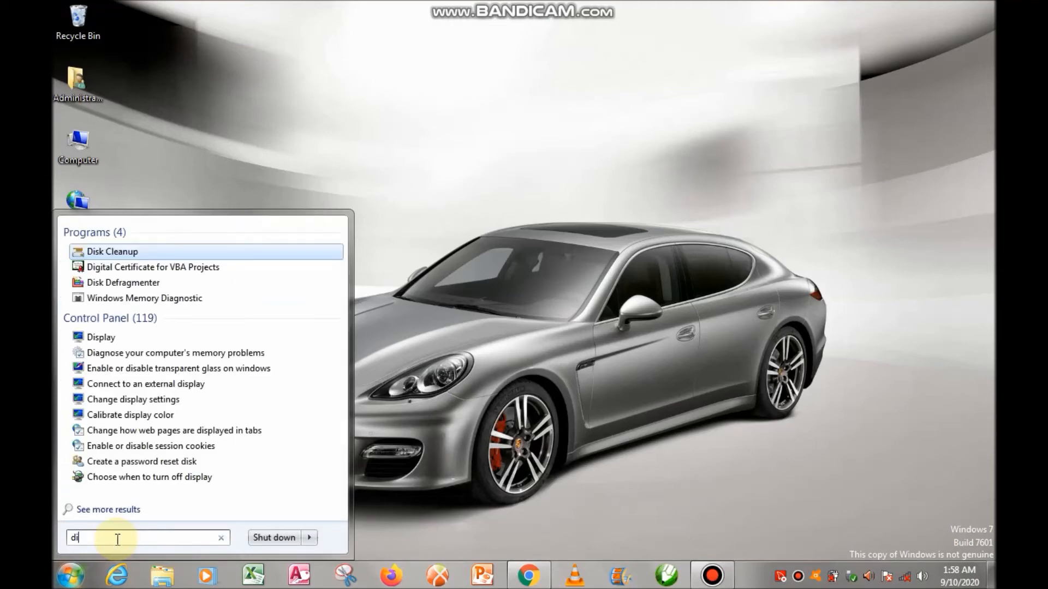
click(130, 254)
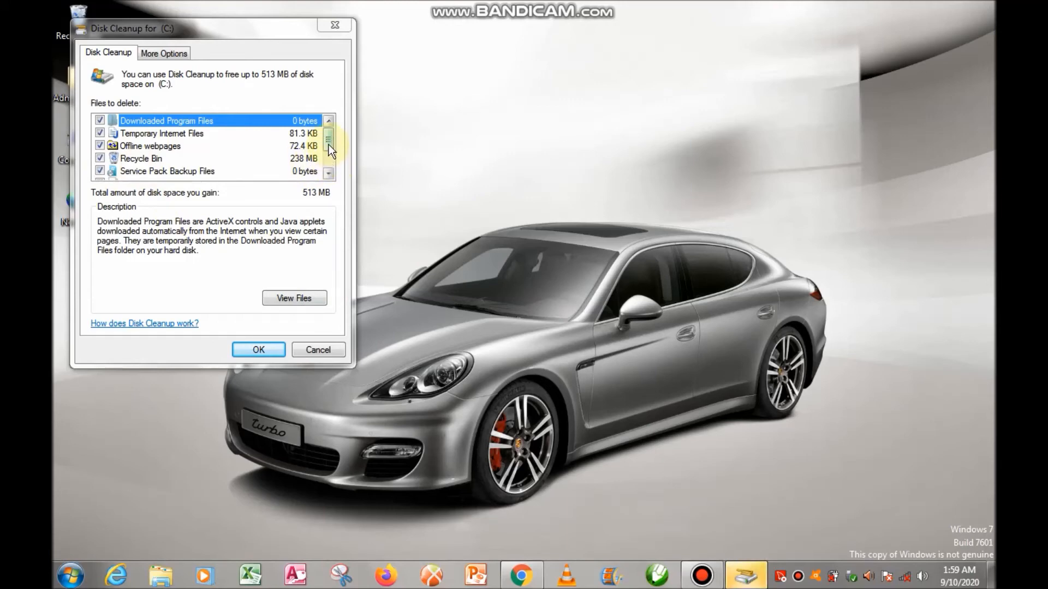
drag(329, 145, 336, 159)
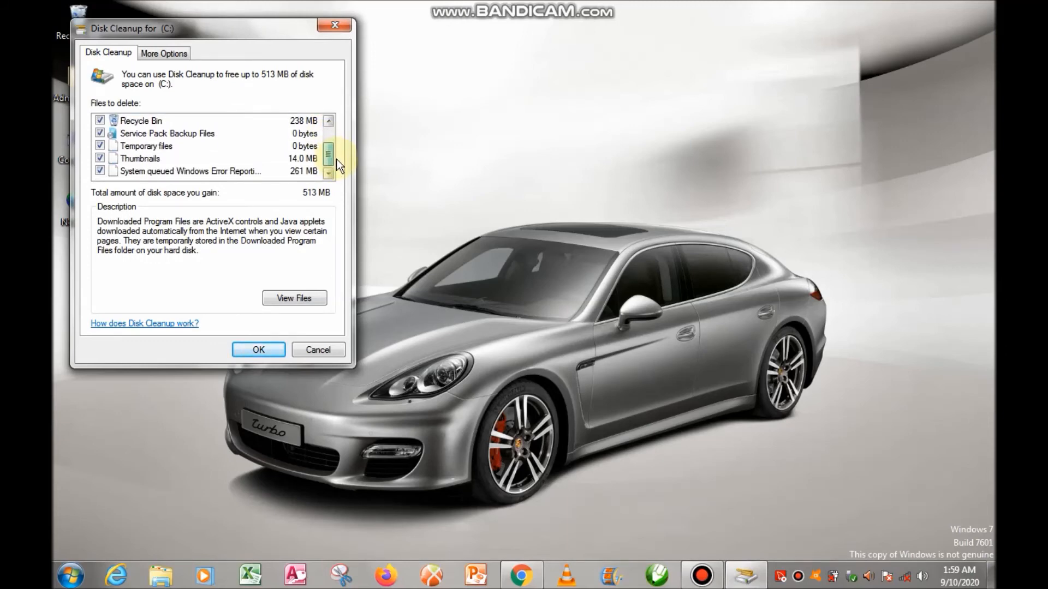
drag(337, 159, 338, 143)
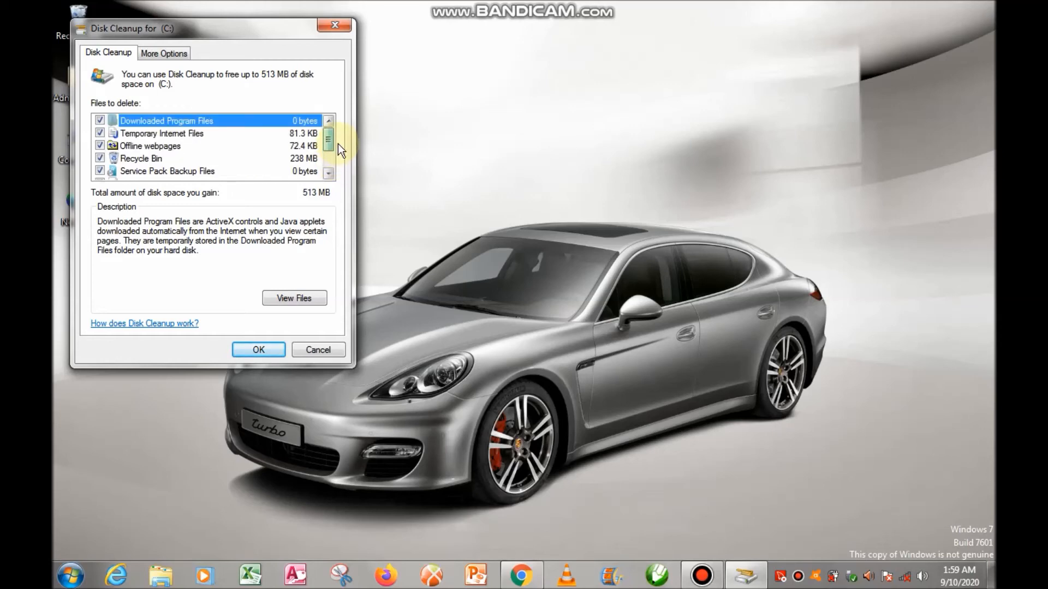
click(261, 350)
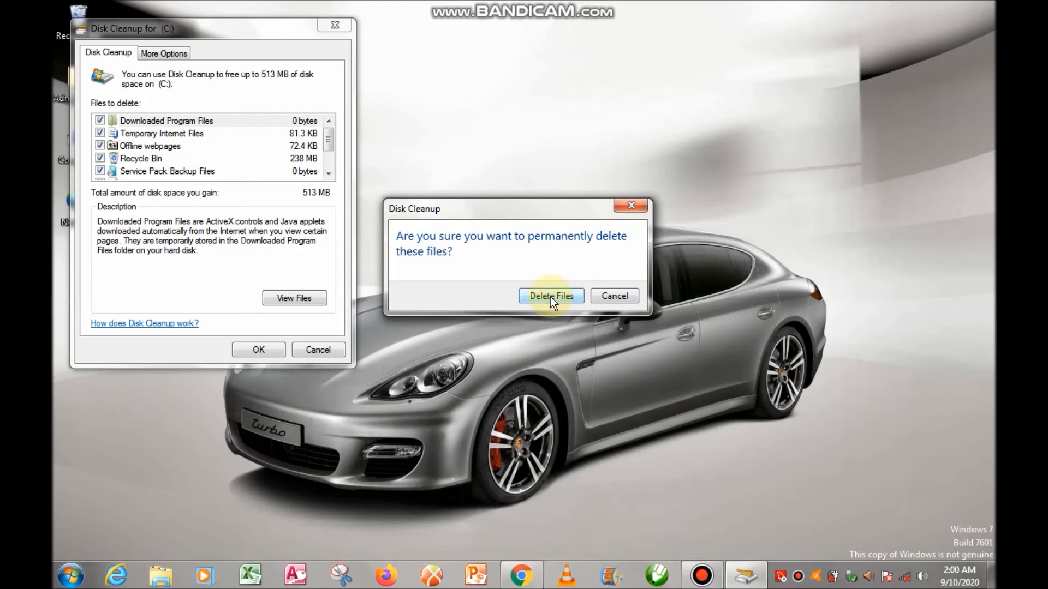
click(550, 296)
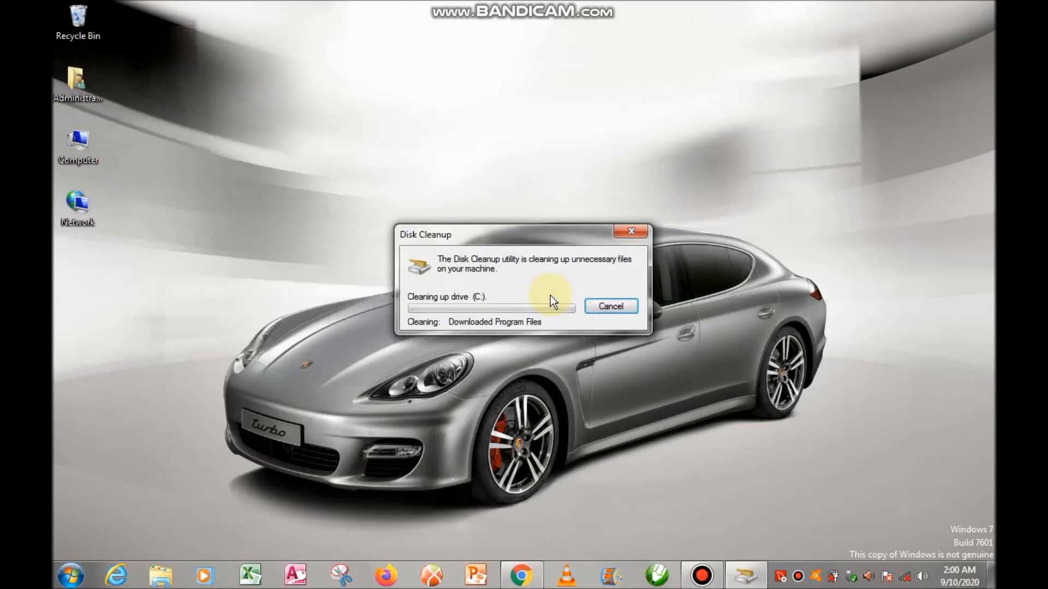